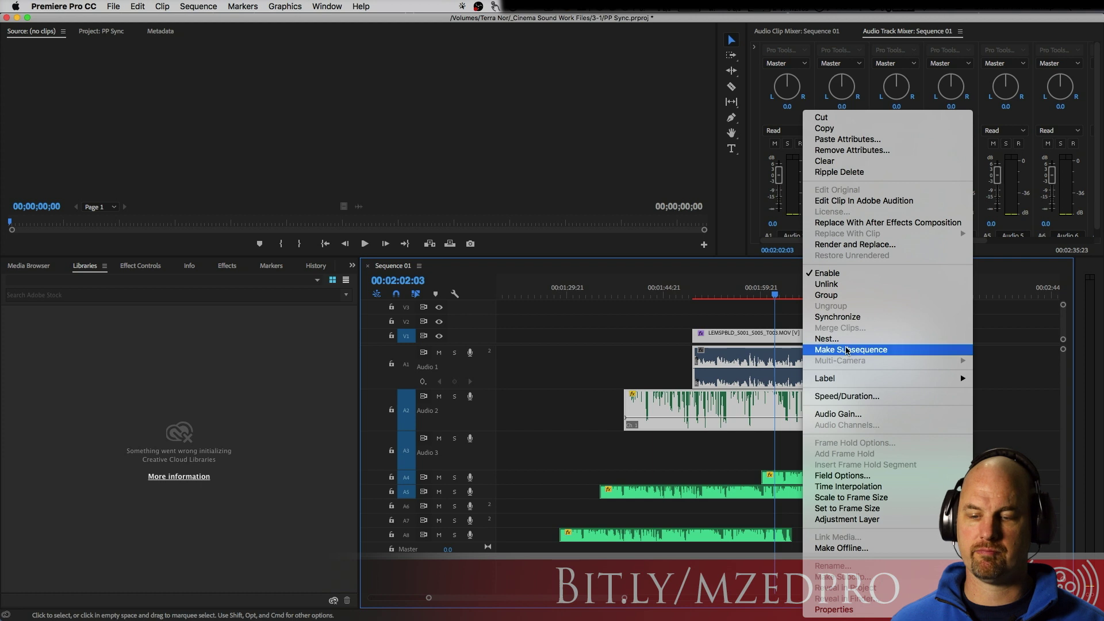
- Synchronize Audio 2 to the video clip by audio, matching on track channel 1
click(874, 320)
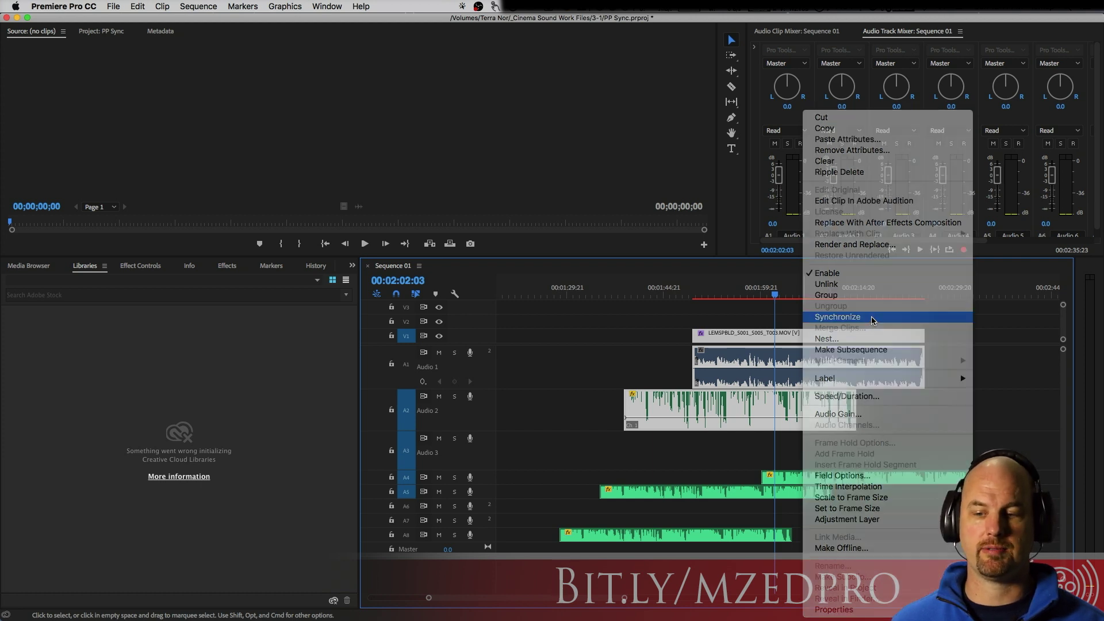
click(481, 285)
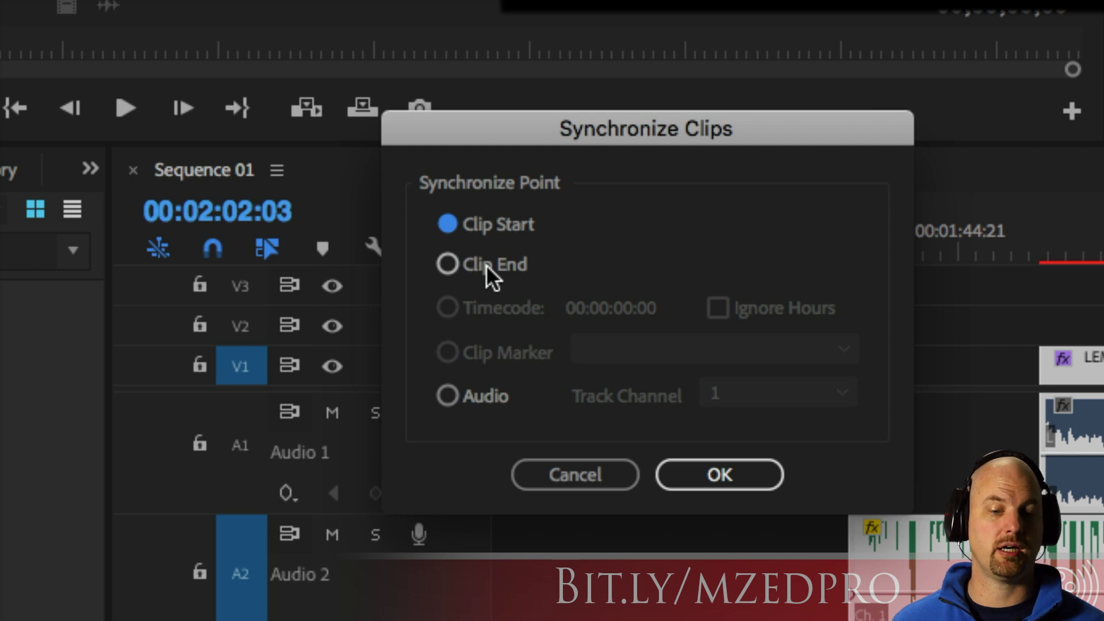
click(462, 394)
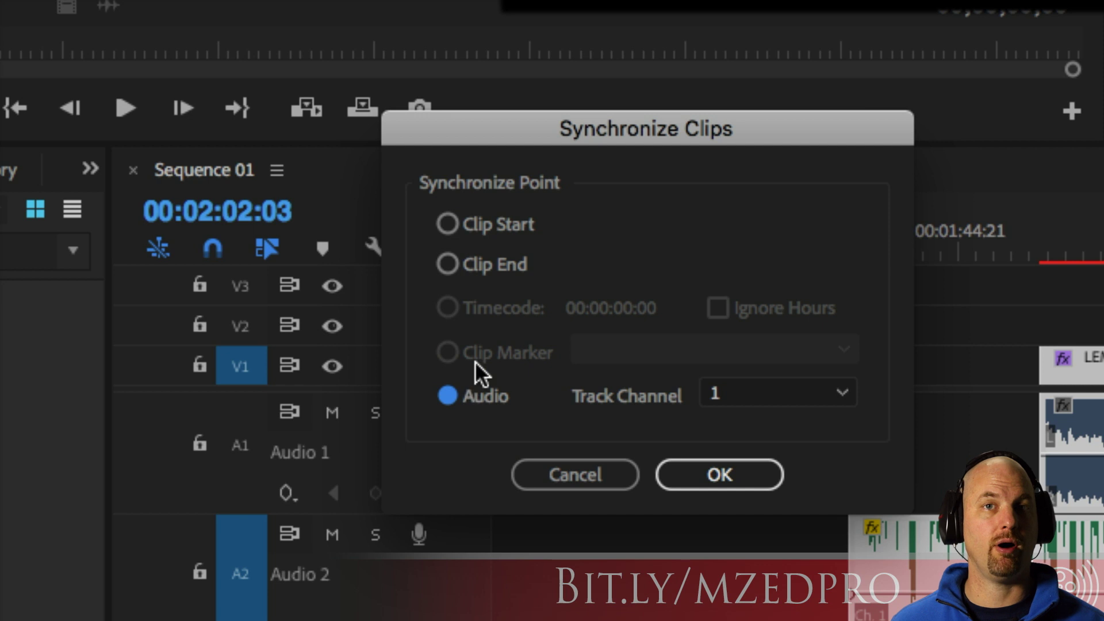
click(751, 399)
click(736, 412)
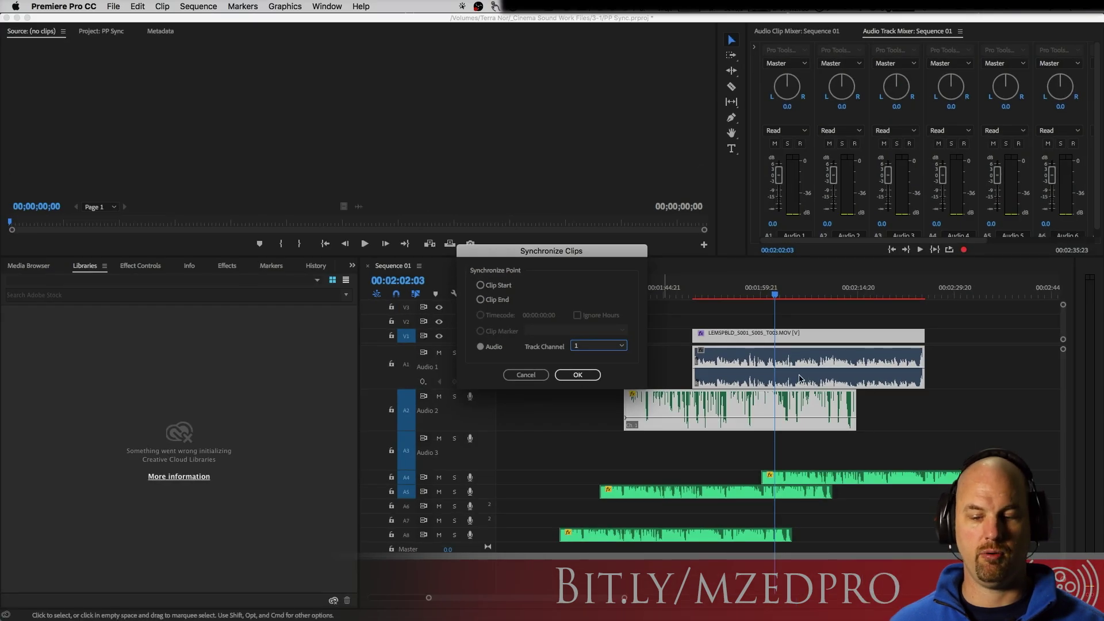
click(577, 374)
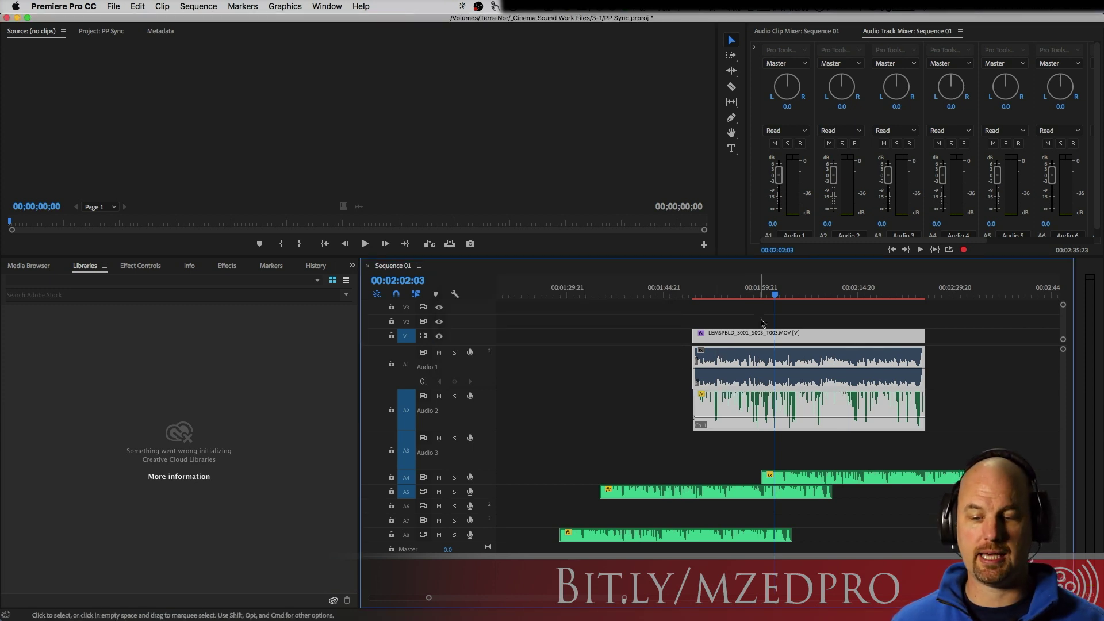
- Play the sequence from 00:01:56:15, then disable the A4, A5 and A8 clips
click(741, 296)
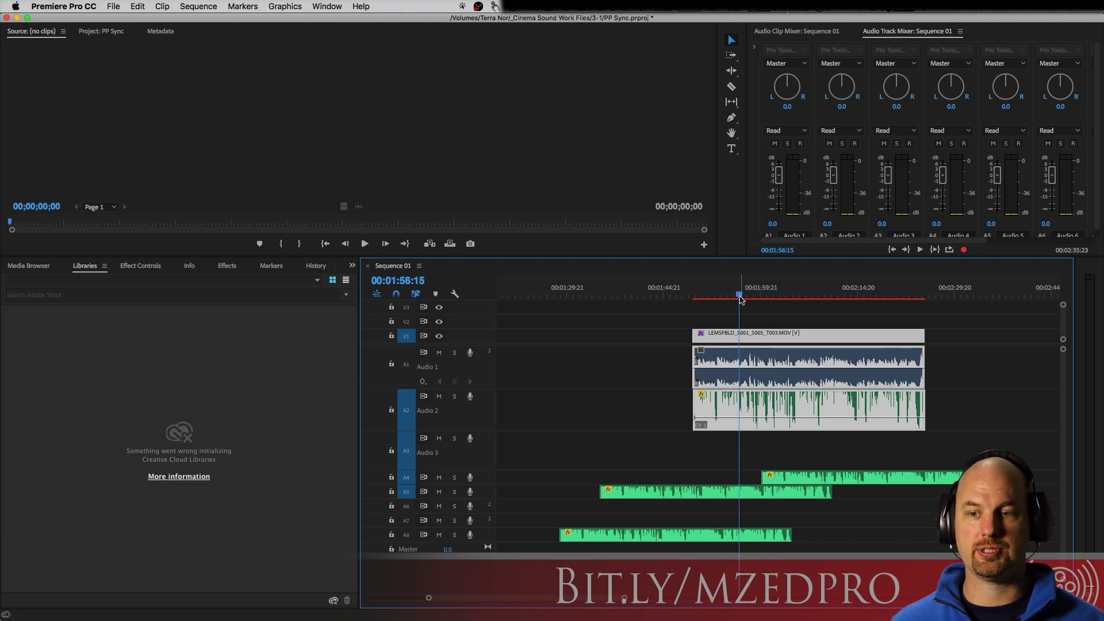
key(space)
key(space)
drag(578, 452, 869, 576)
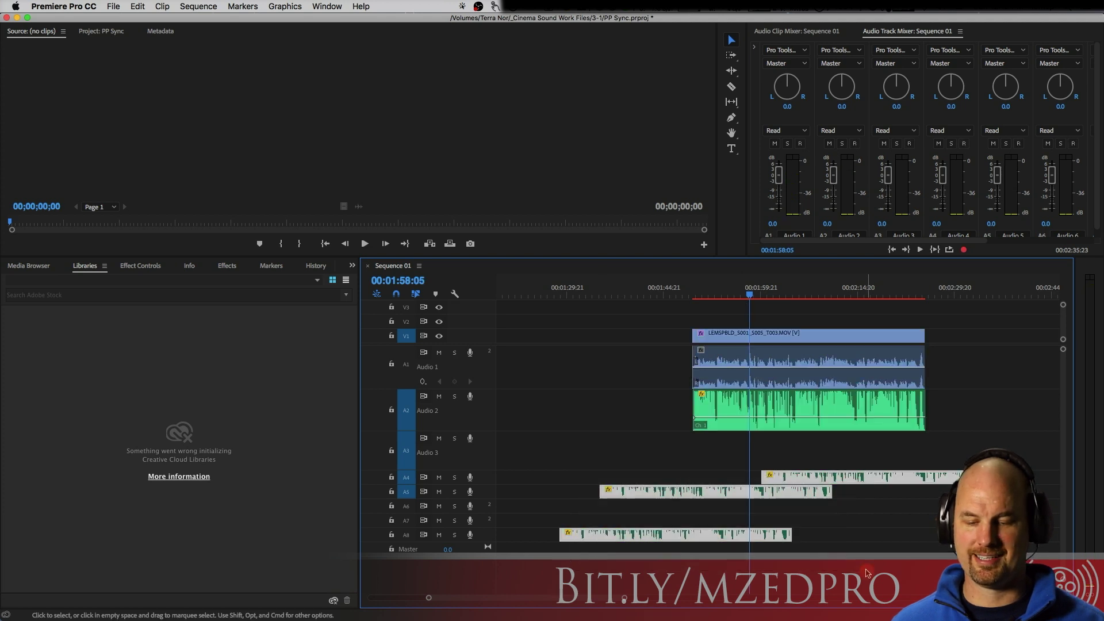
right_click(840, 482)
click(866, 392)
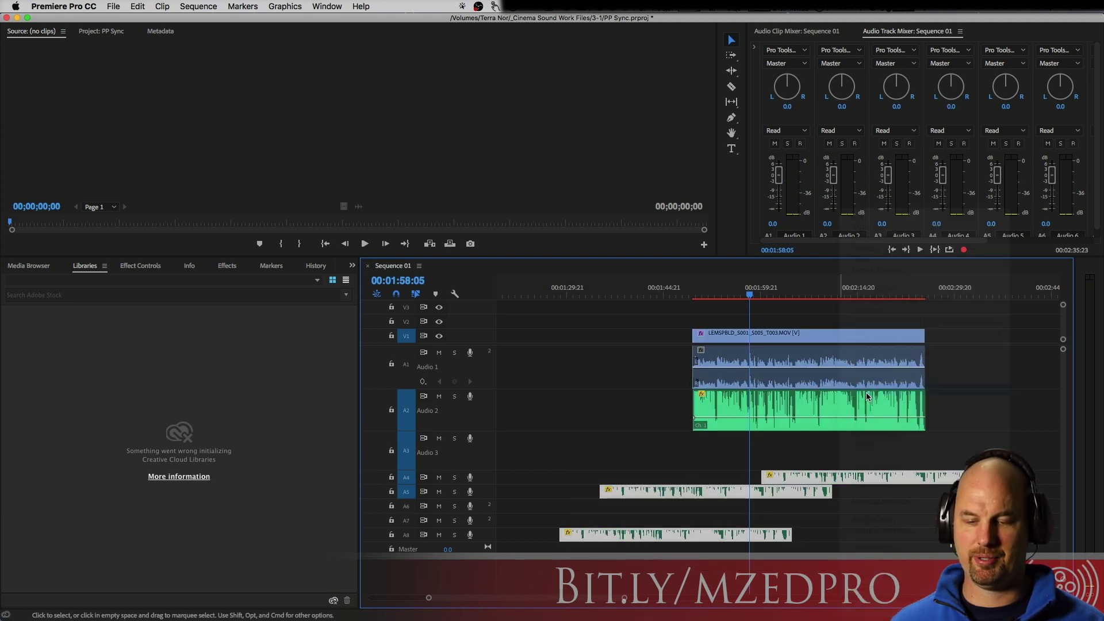
- Play back the synced Audio 2 clip and zoom into the timeline to compare waveforms
key(space)
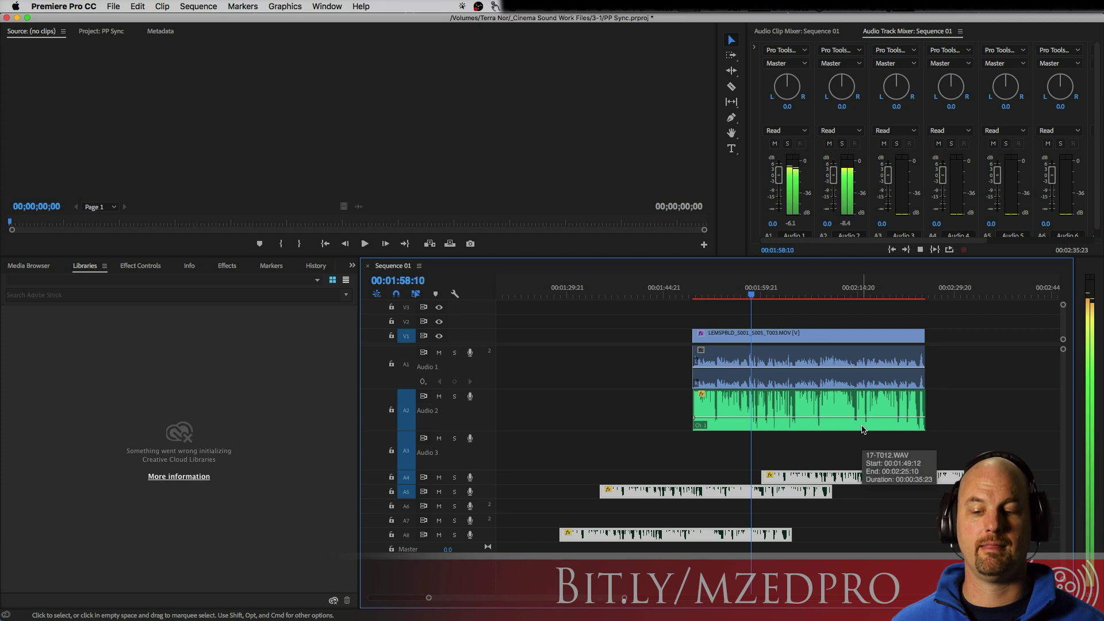
key(space)
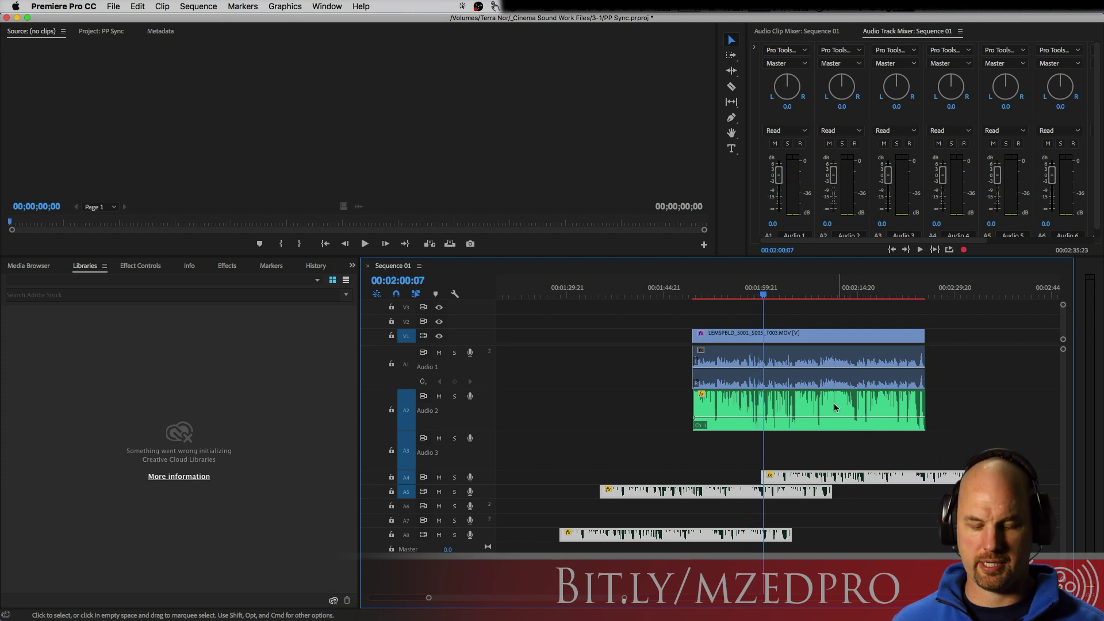
key(=)
key(=)
key(=)
key(=)
key(=)
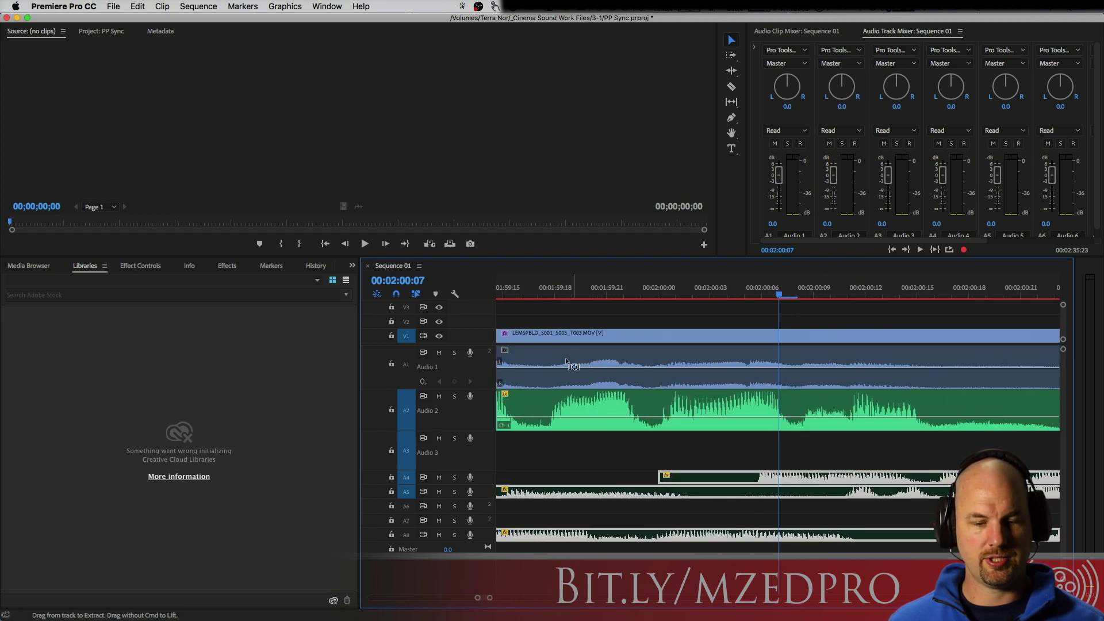
- Jump the playhead to 00:02:00:00 at the A4 clip's start and zoom out to the whole sequence
click(554, 291)
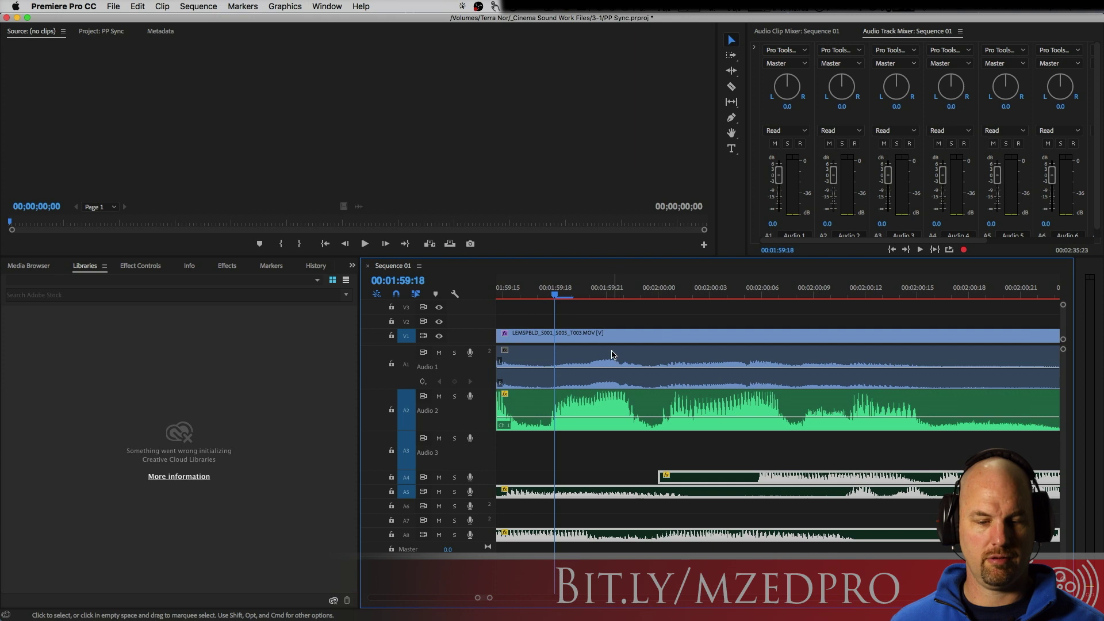
key(Down)
key(minus)
key(minus)
key(minus)
key(minus)
key(minus)
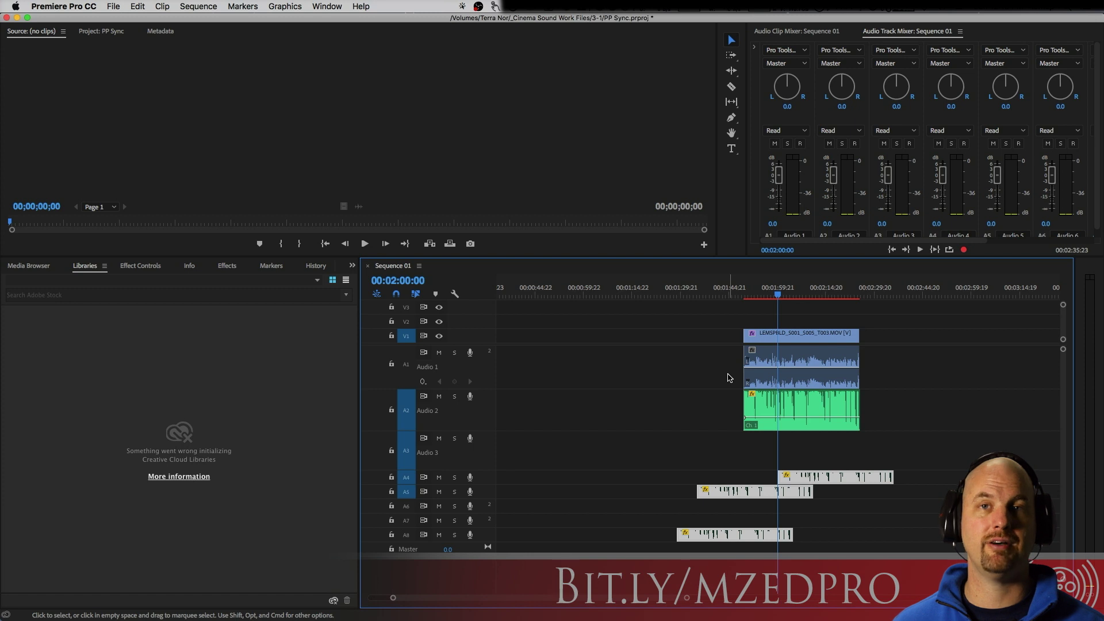
- Re-enable the A4, A5 and A8 clips
click(755, 456)
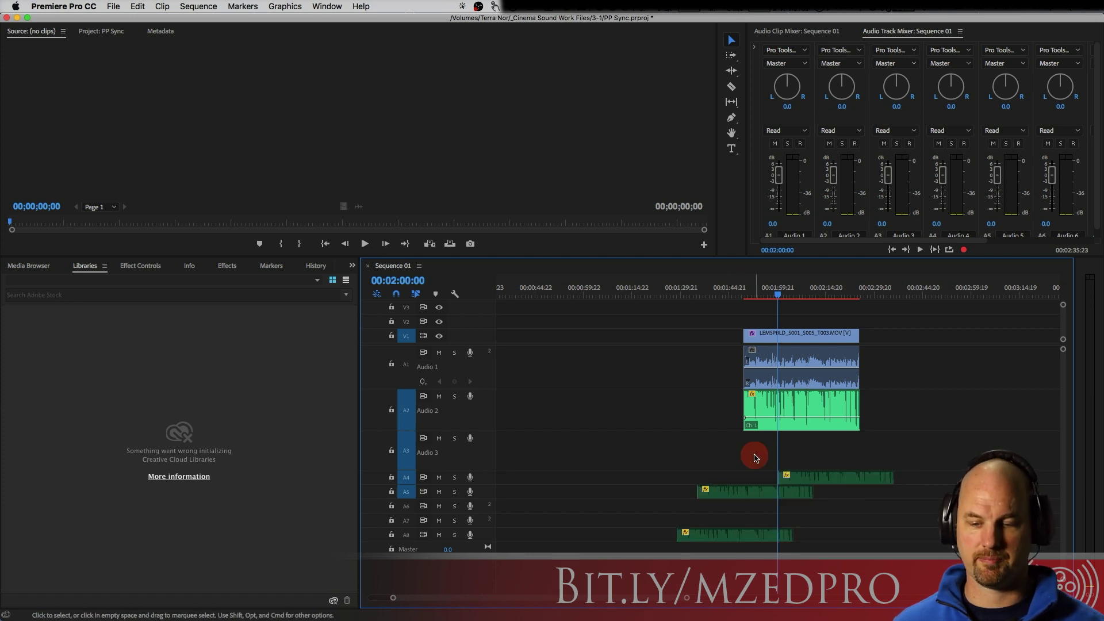
drag(698, 452, 821, 532)
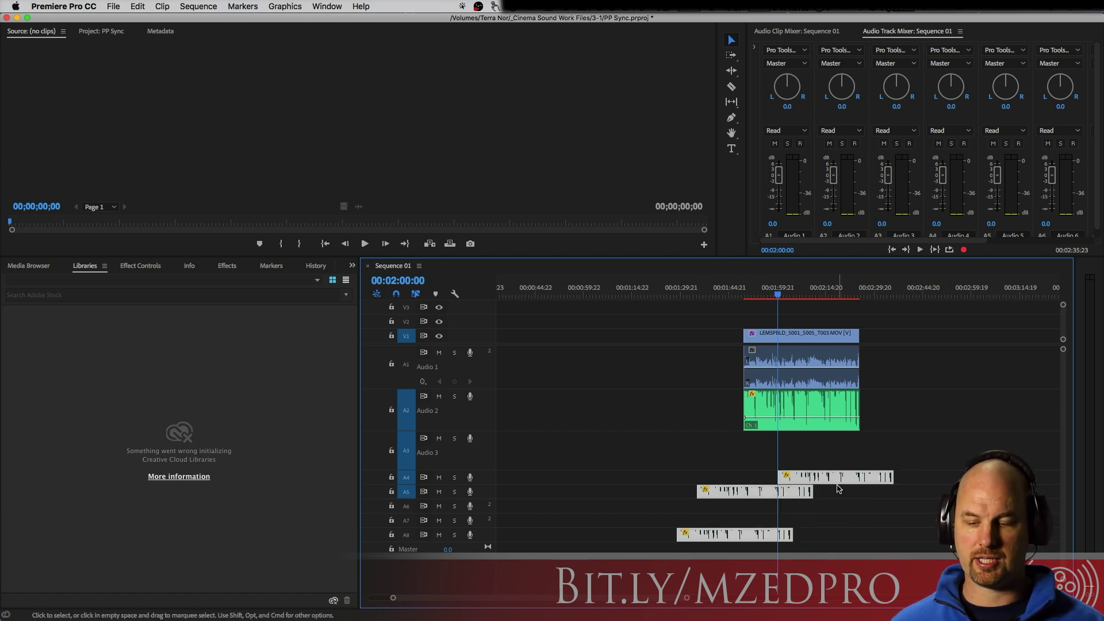
right_click(838, 489)
click(874, 391)
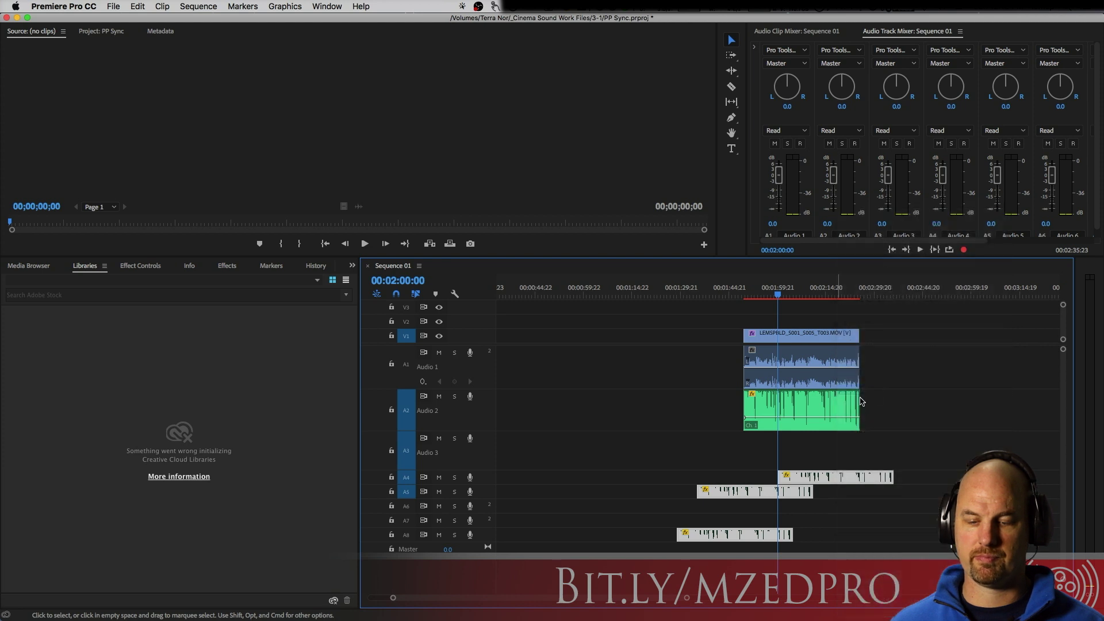
- Shift Audio 2 earlier, out of sync, and select it with the video clip
click(739, 453)
drag(656, 326, 684, 376)
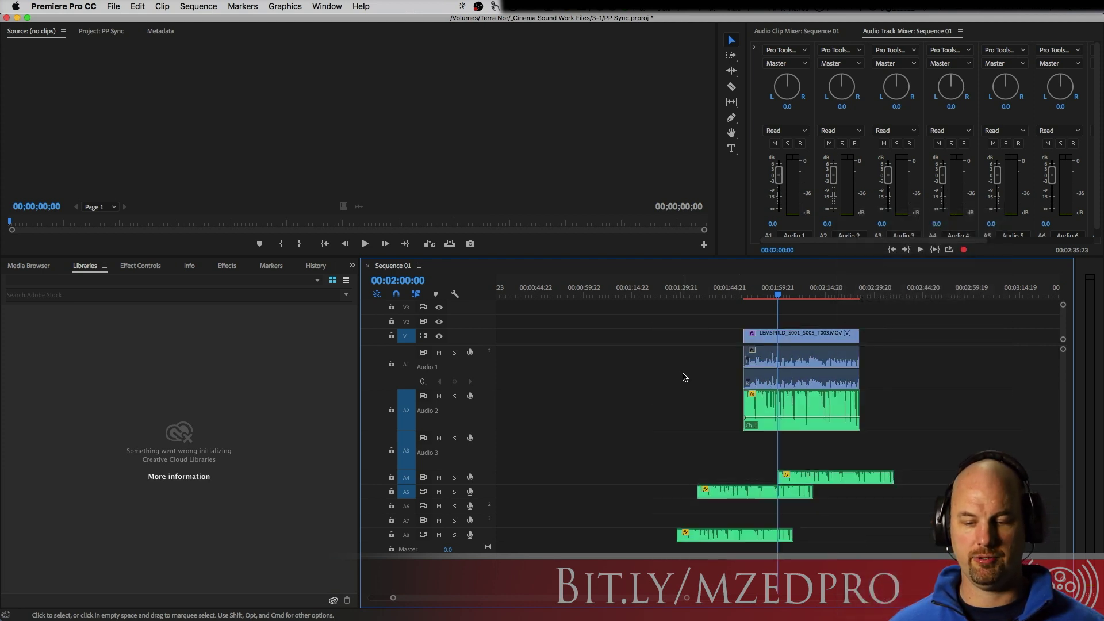
key(super+z)
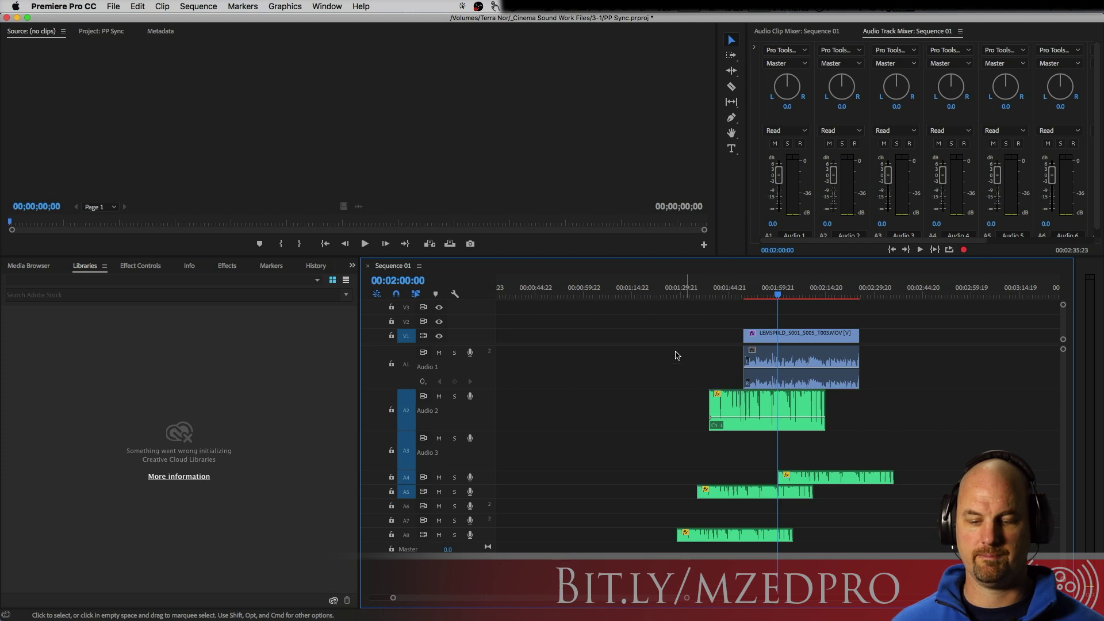
drag(645, 327, 888, 555)
- Synchronize the selected video and audio clips by audio on track channel 1
right_click(823, 387)
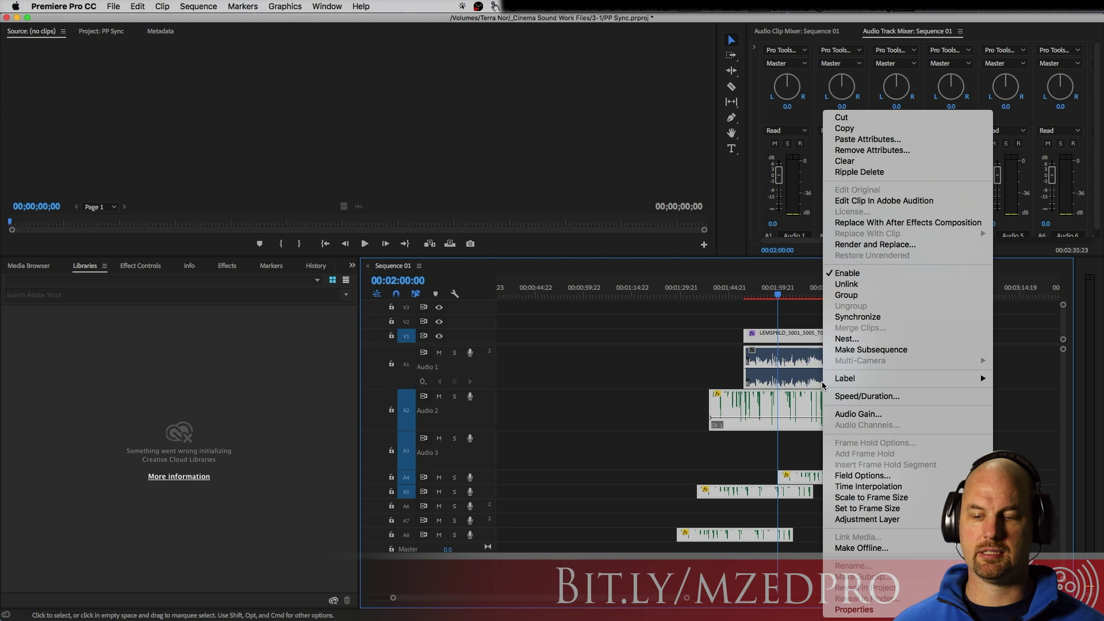
click(881, 322)
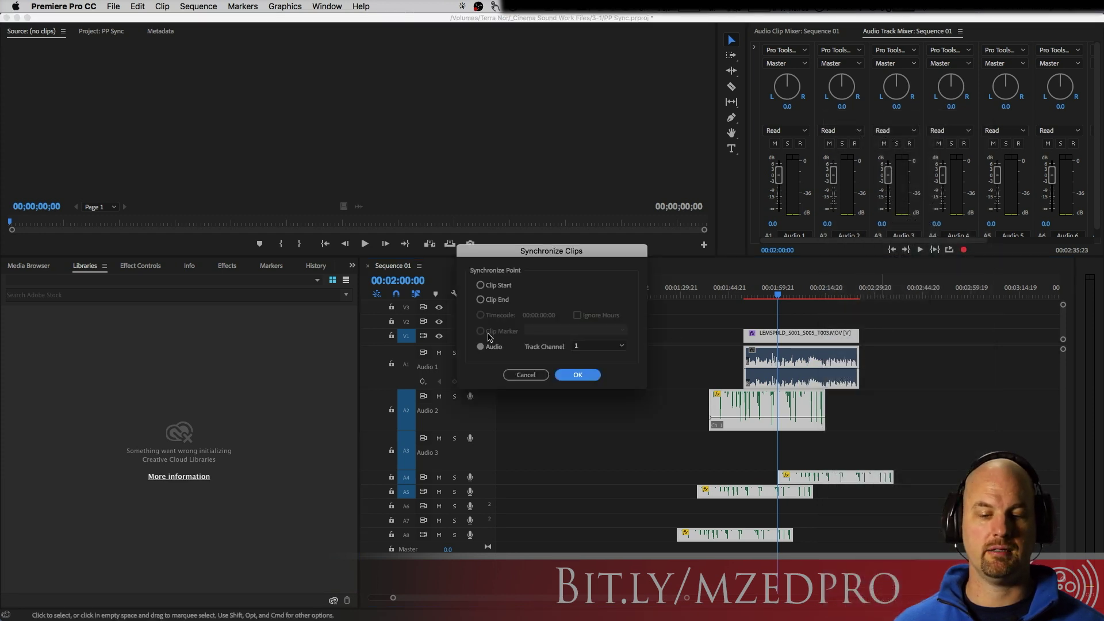
click(594, 347)
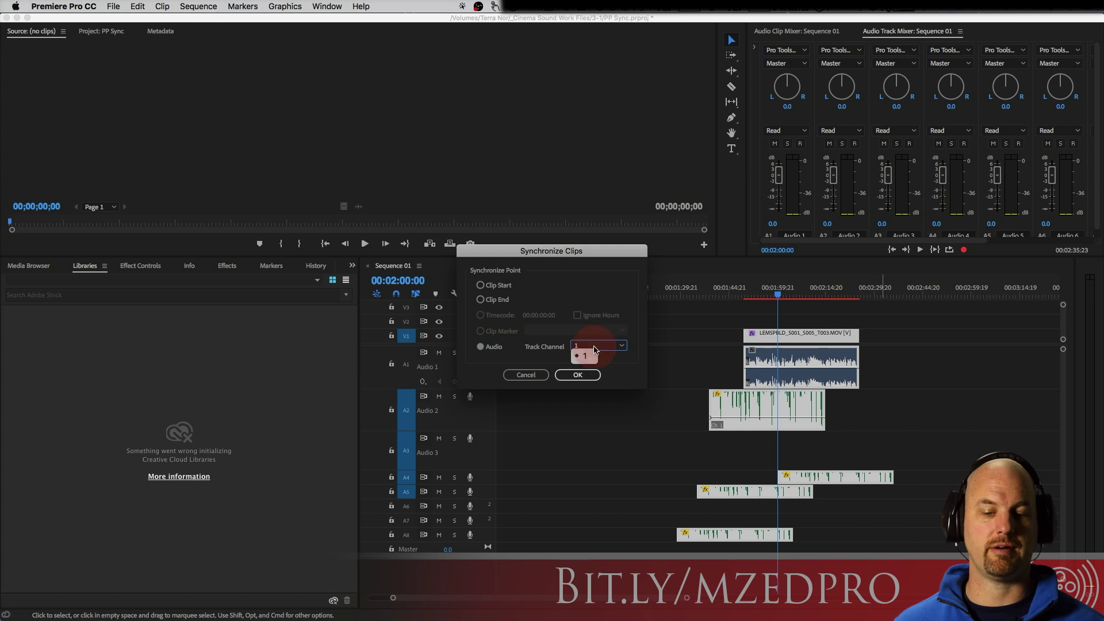
click(586, 355)
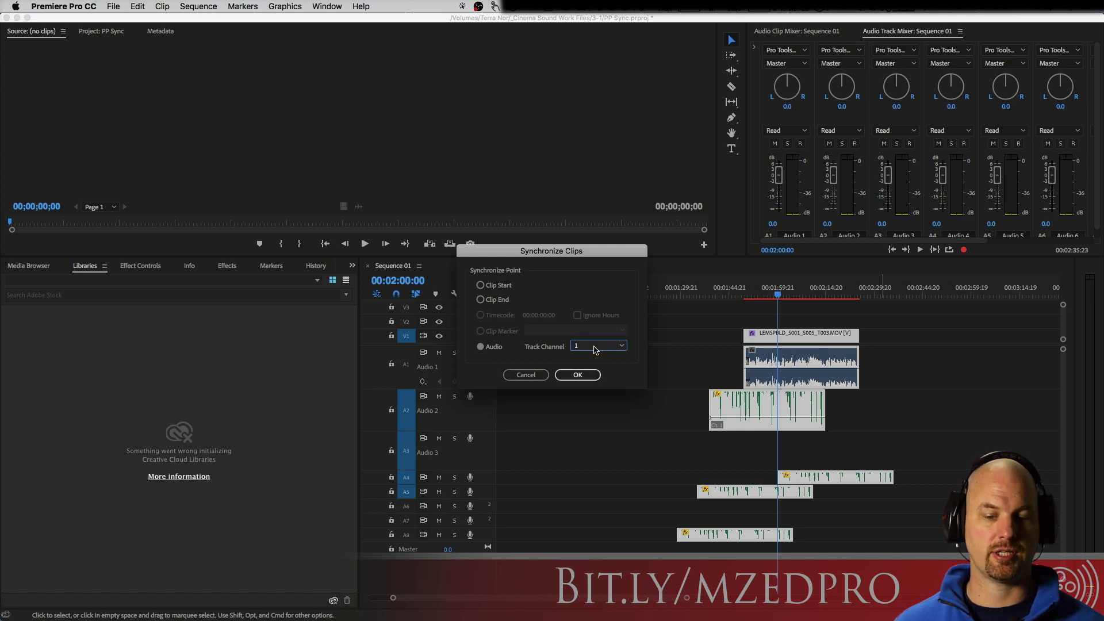
click(584, 375)
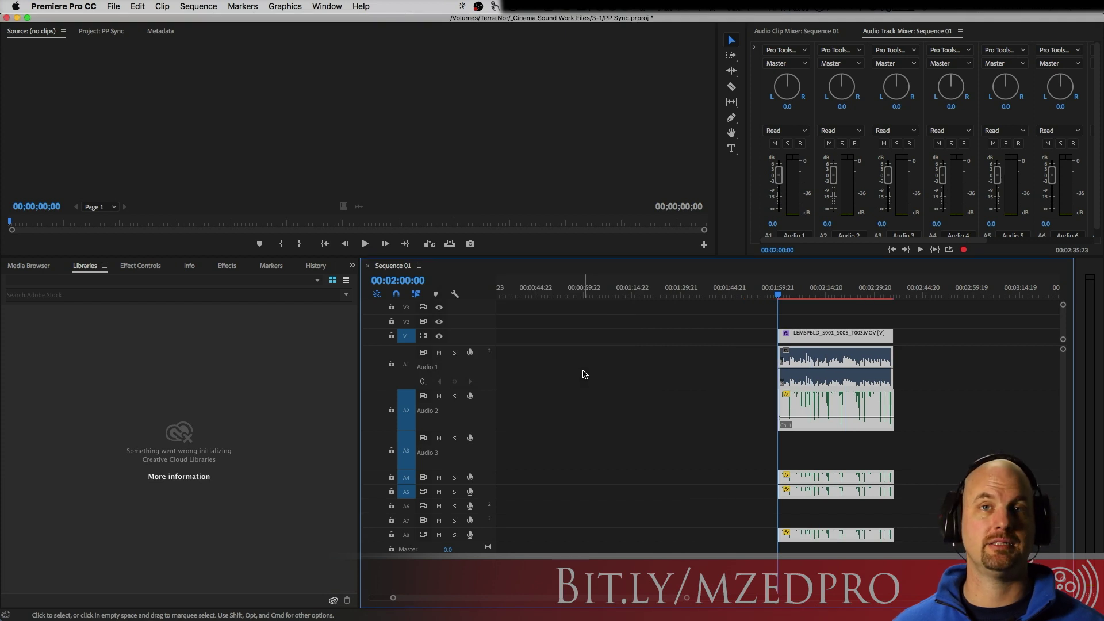
- Move the Audio 2 clip earlier, to about 01:52
click(673, 379)
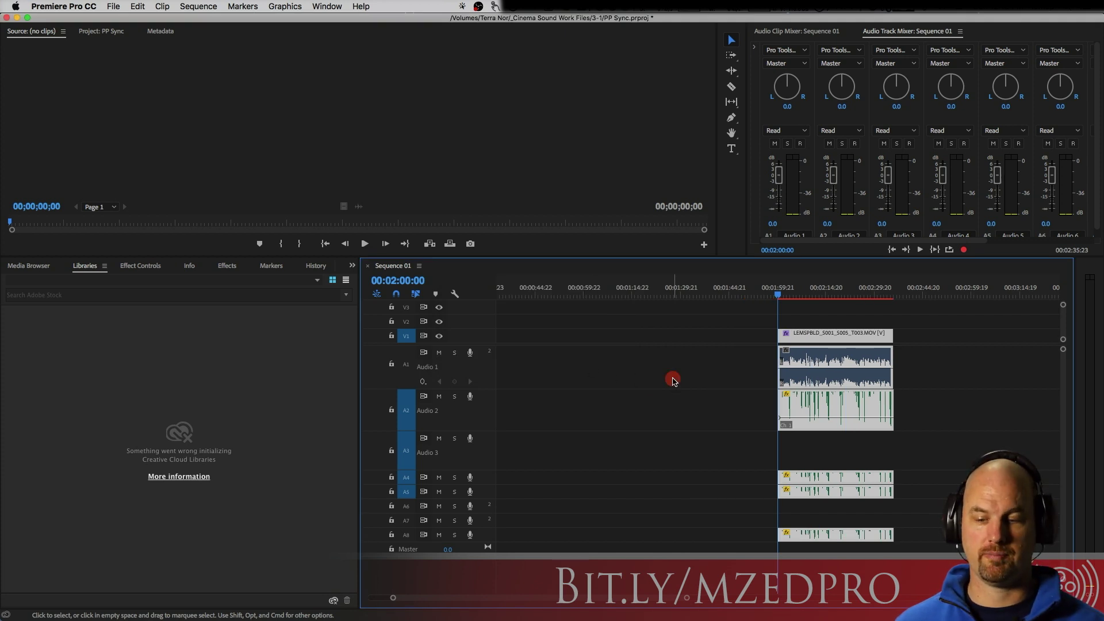
mouse_move(746, 334)
mouse_down()
mouse_move(832, 352)
mouse_move(692, 339)
mouse_up()
drag(802, 397, 754, 402)
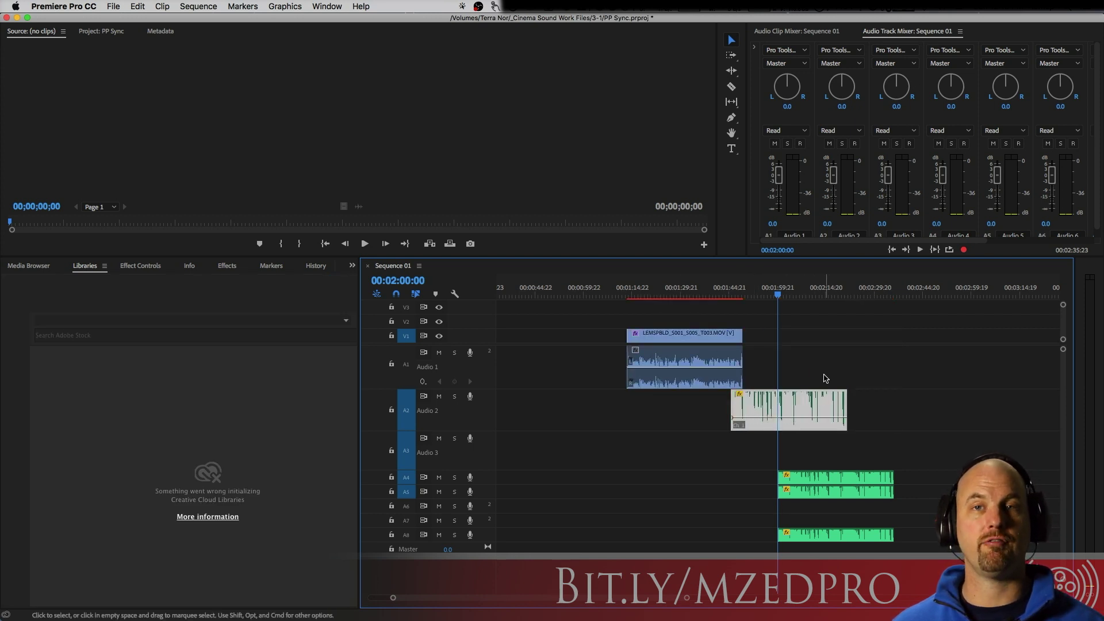
- Resynchronize the video clip with Audio 2 by audio
drag(602, 326, 801, 411)
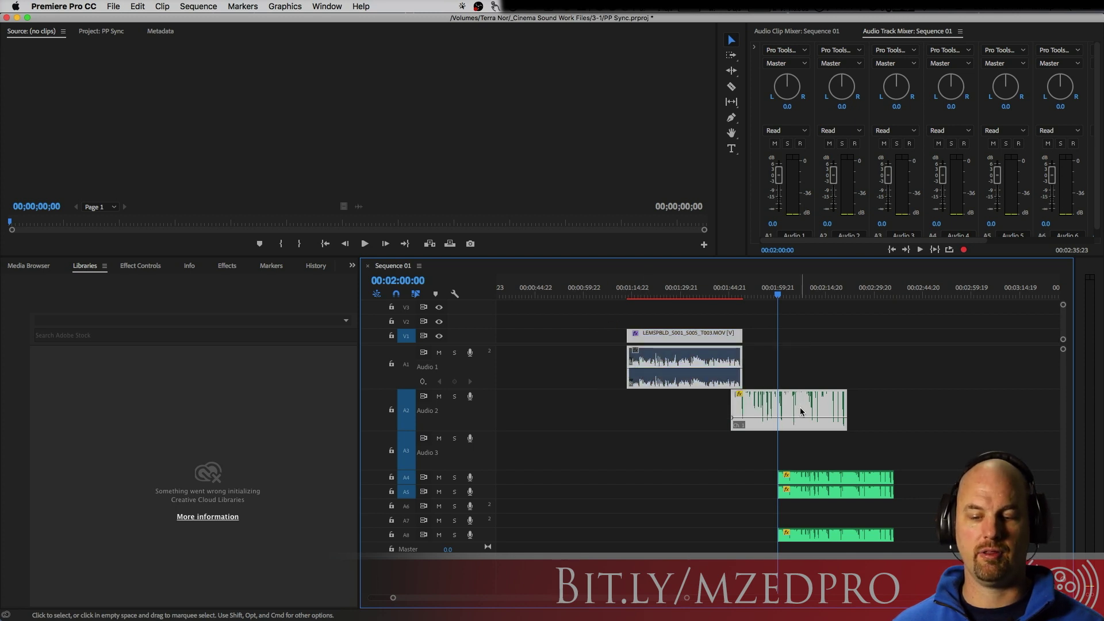
right_click(800, 406)
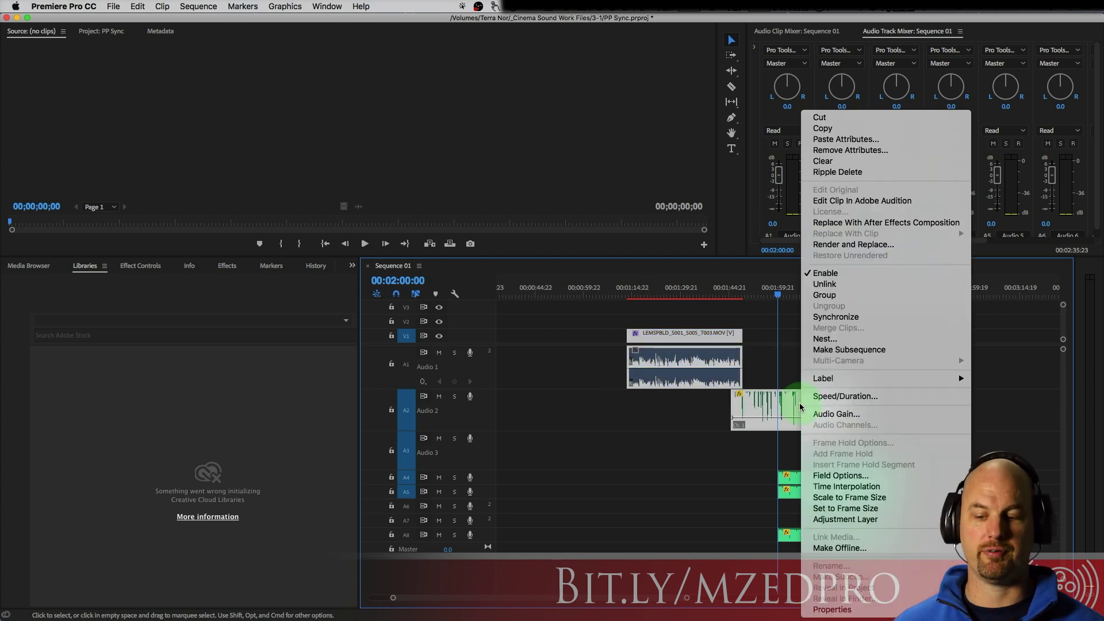
click(850, 318)
click(578, 374)
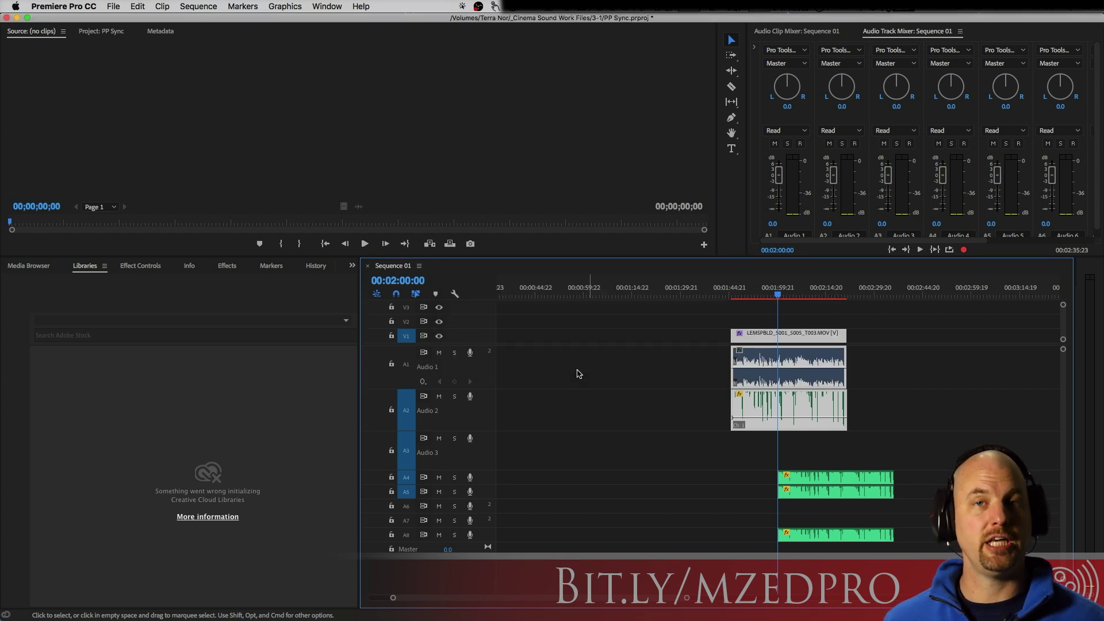
- Move Audio 2 away from the video, then resynchronize the two clips by audio
drag(751, 416, 669, 405)
drag(803, 424, 800, 345)
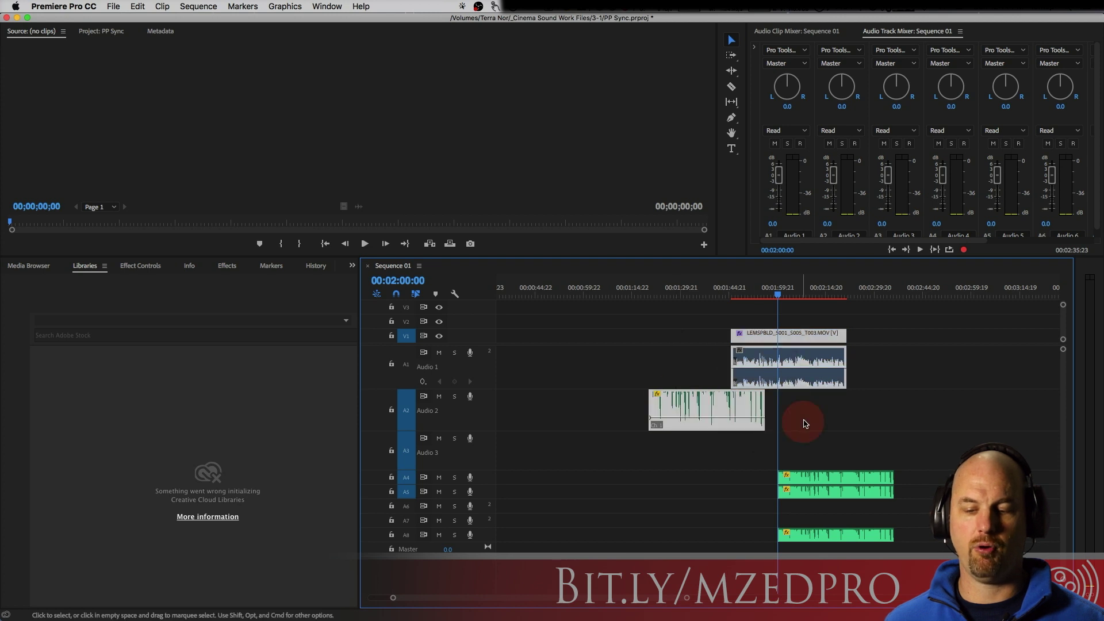
right_click(794, 339)
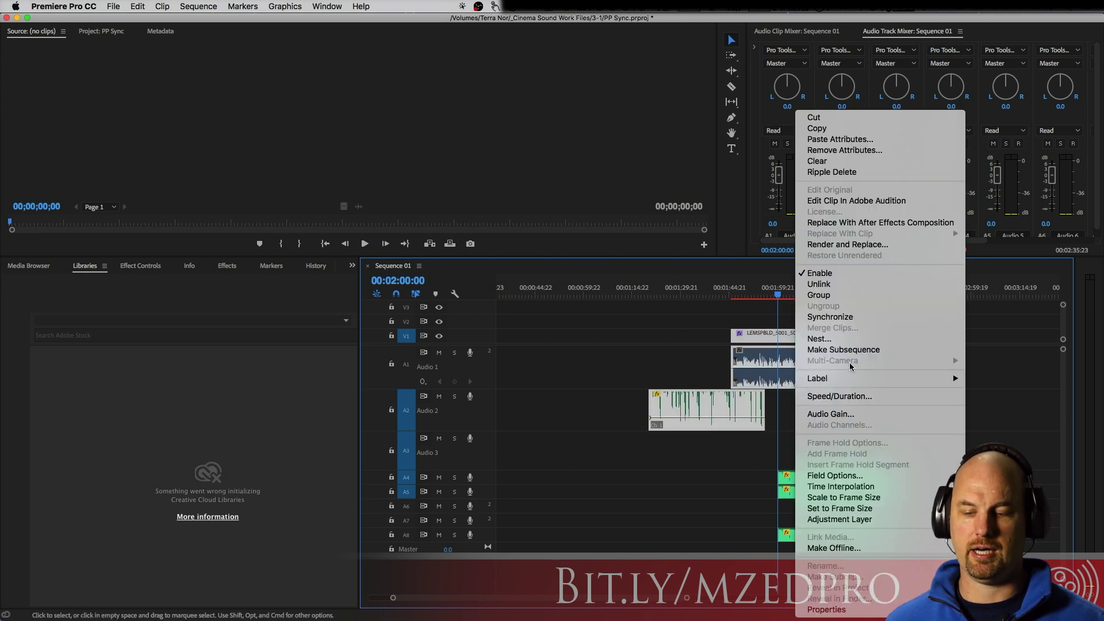
click(829, 317)
click(594, 375)
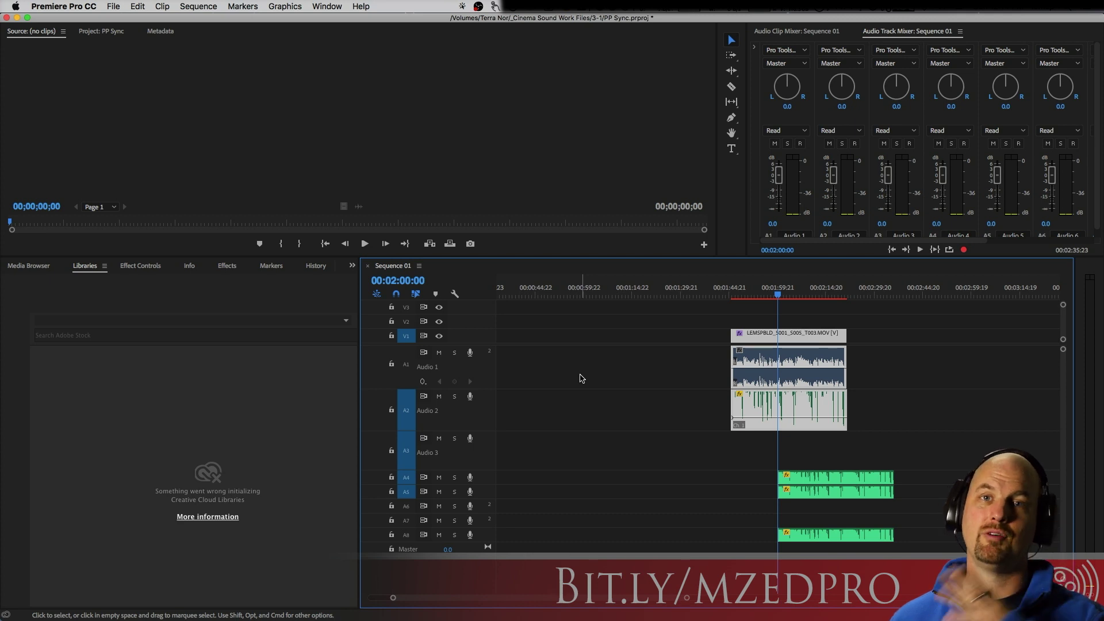
- Offset the clips again: Audio 2 earlier than the video, A4, A5 and A8 later
click(646, 410)
drag(751, 405, 691, 406)
drag(834, 458, 916, 535)
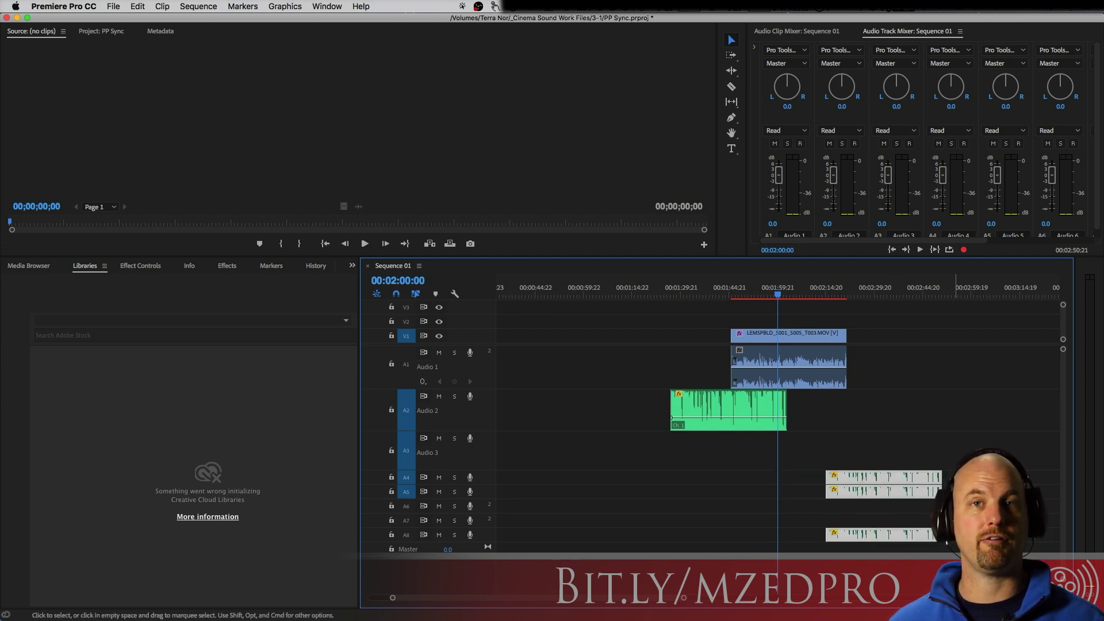
- Synchronize every clip (video, Audio 2, A4, A5, A8) at once by audio
drag(697, 340, 940, 569)
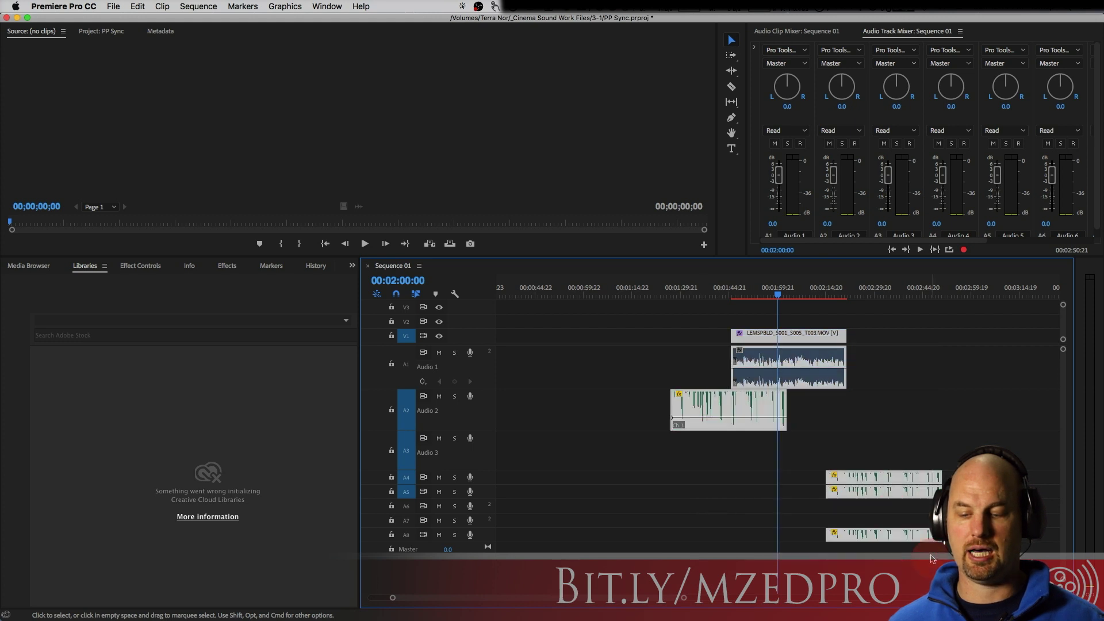
right_click(893, 480)
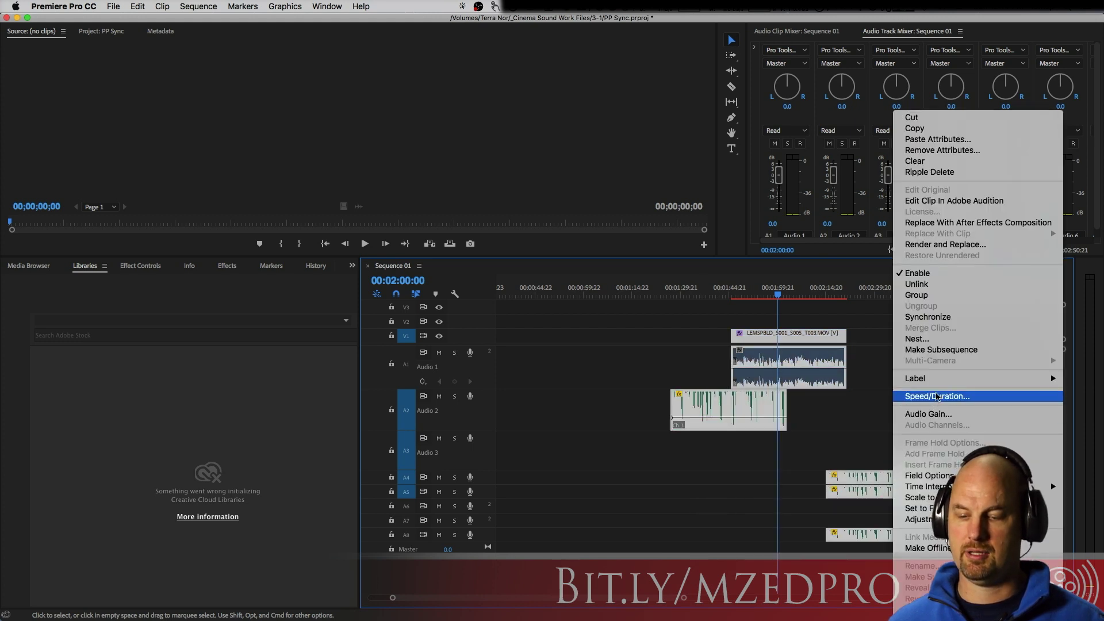
click(934, 318)
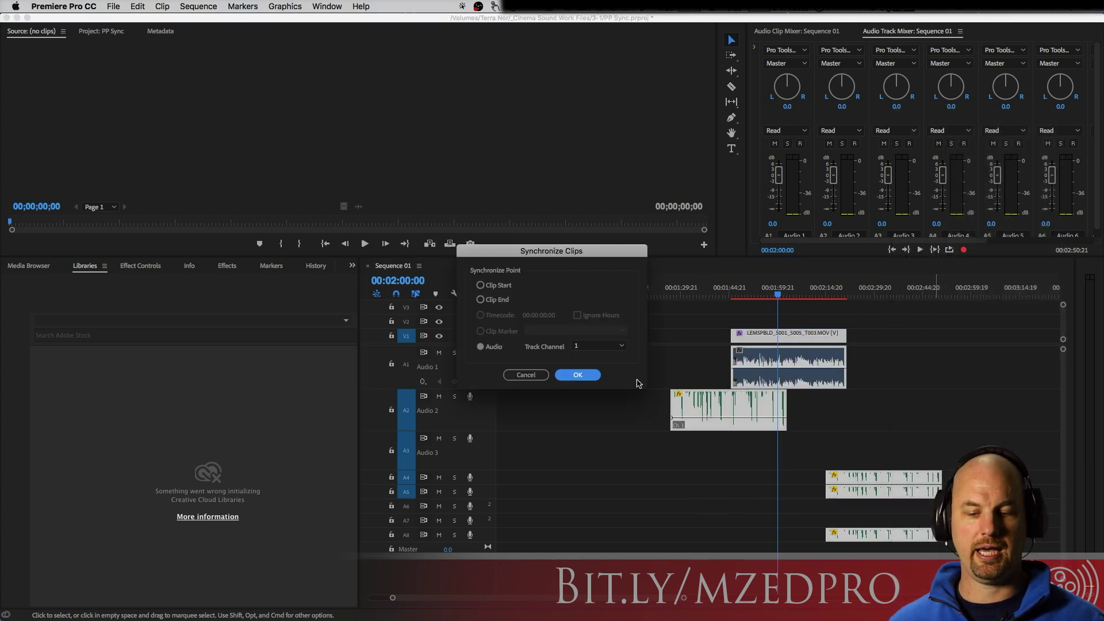
click(594, 376)
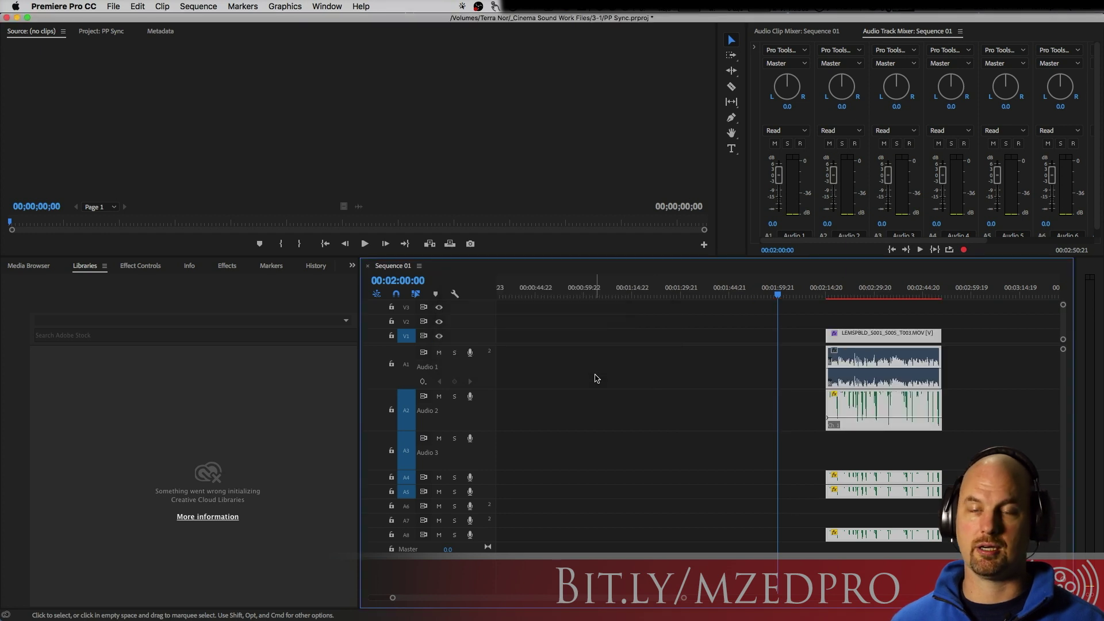
- Move Audio 2 later and the A4, A5 and A8 clips earlier
click(680, 404)
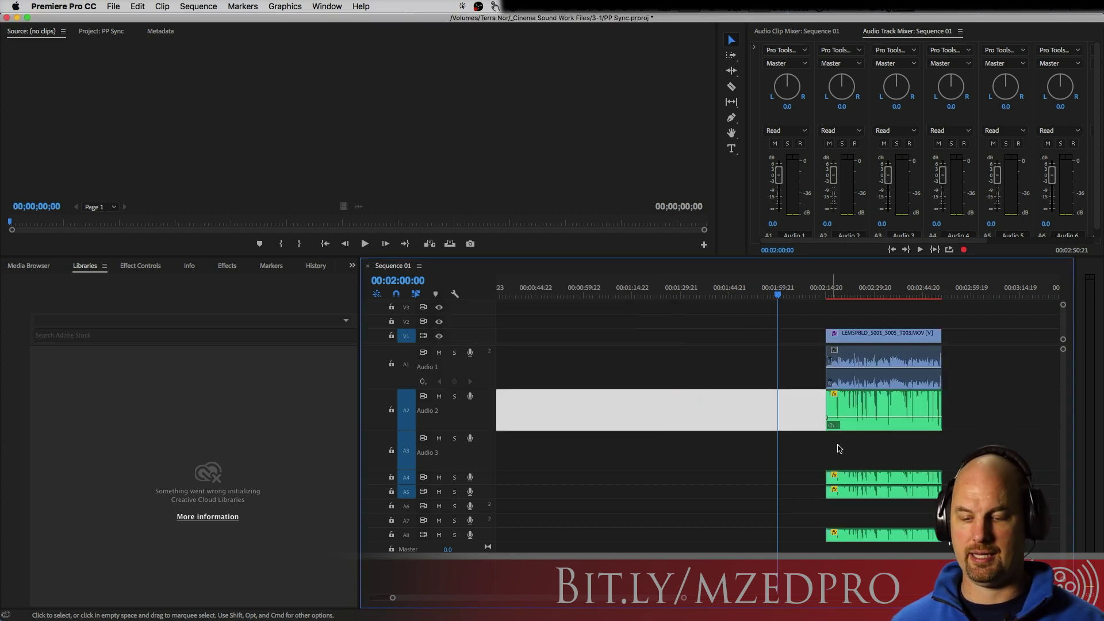
drag(833, 423, 933, 433)
drag(892, 477, 818, 447)
- Run Synchronize by audio on the selected clips once more
click(968, 405)
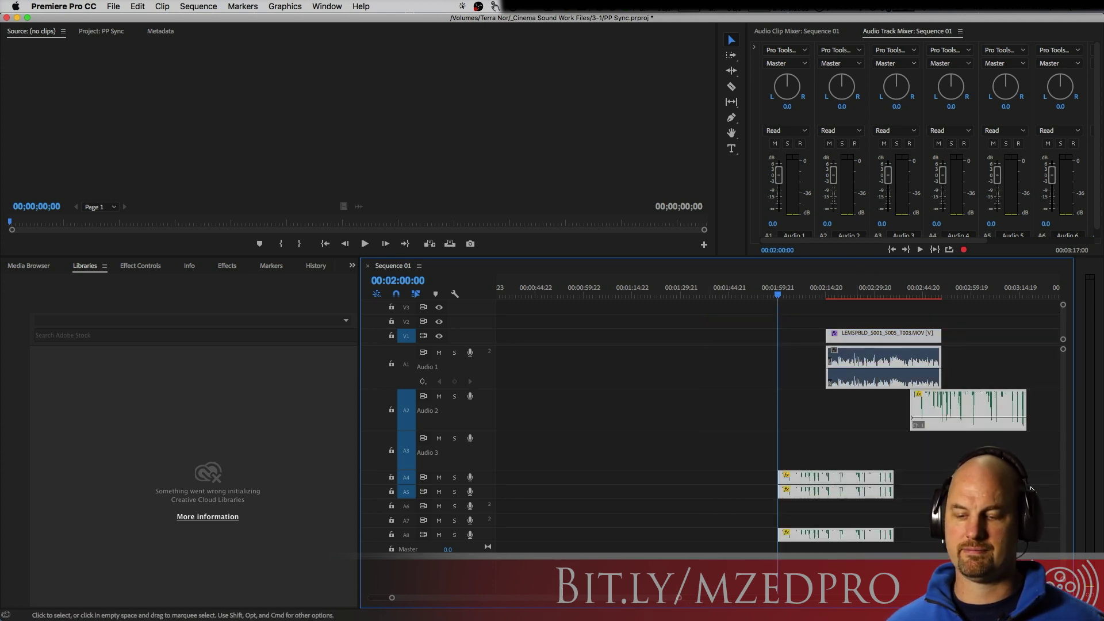
right_click(968, 405)
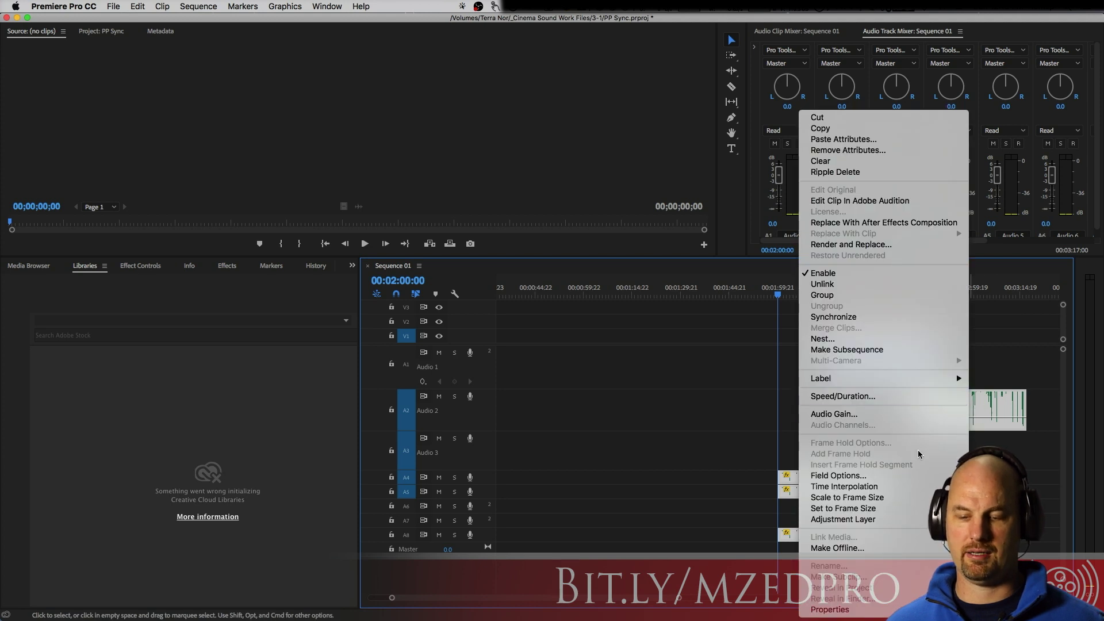
click(871, 322)
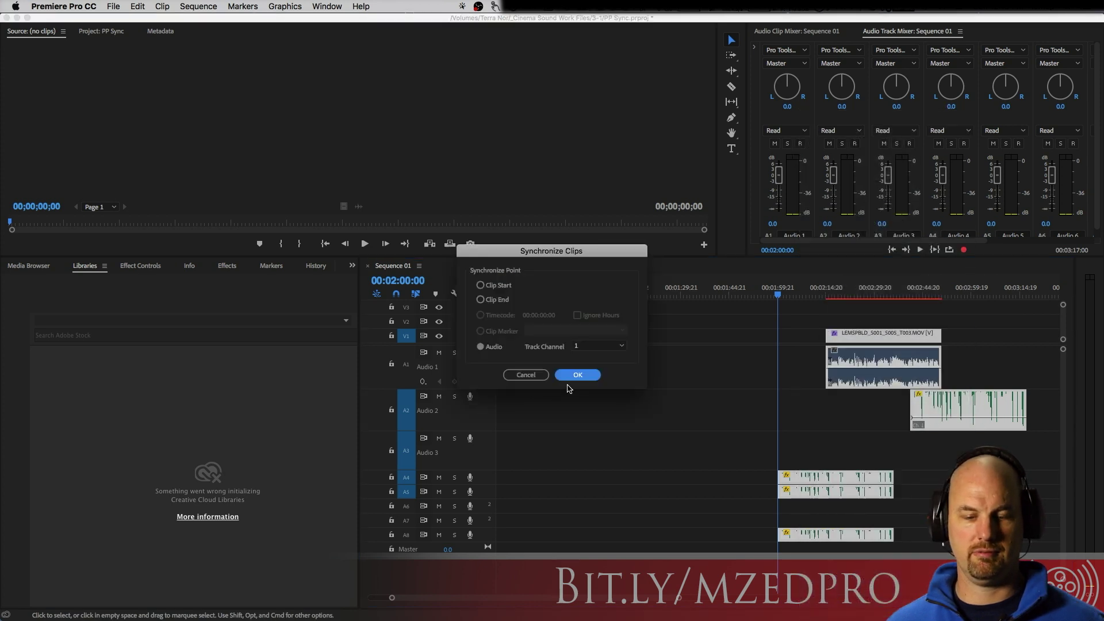
click(574, 376)
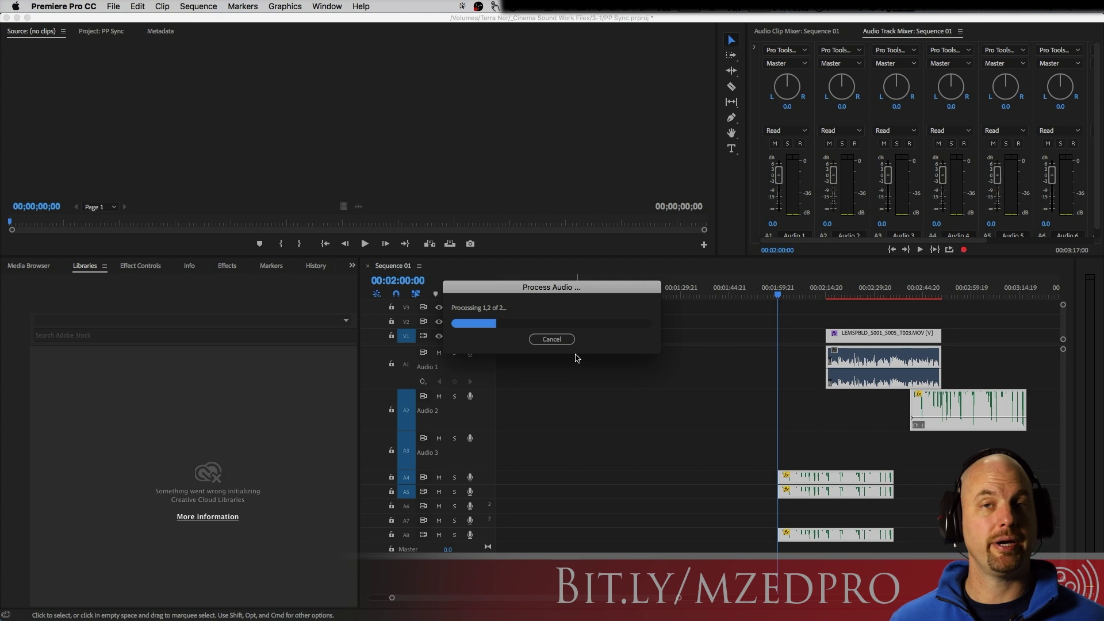